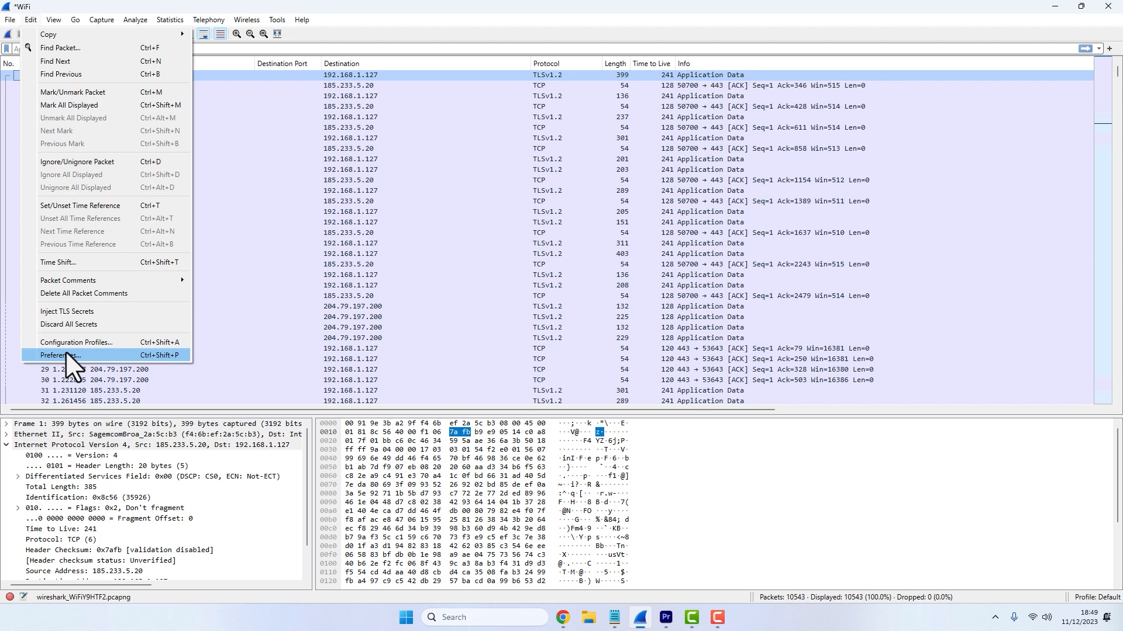
- In the column preferences, add a new column titled Source Port
click(66, 354)
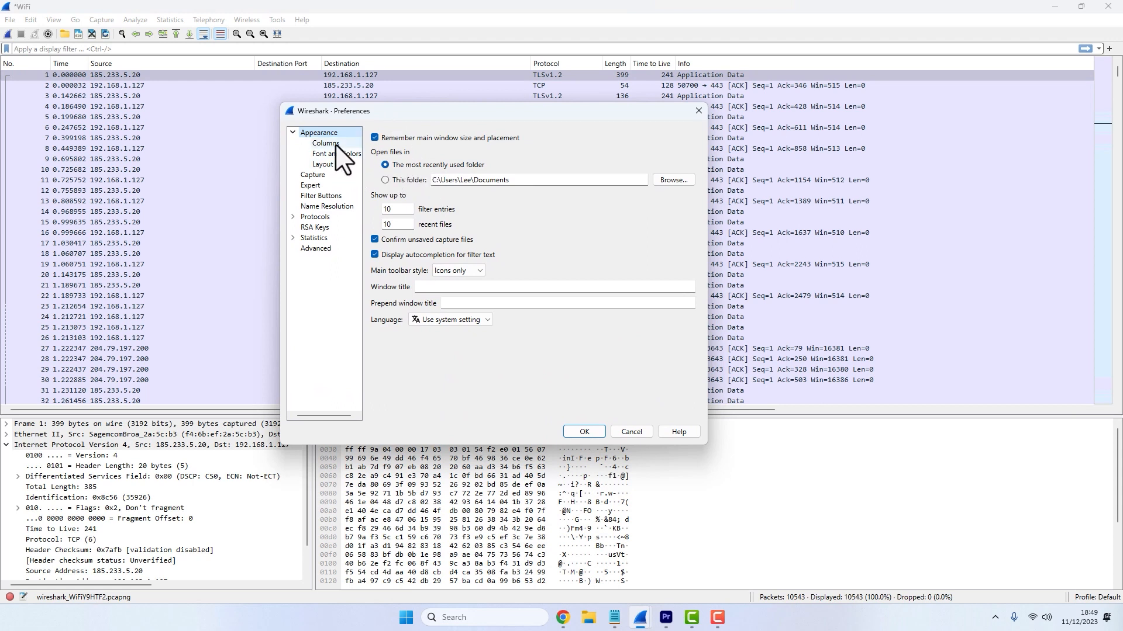
click(326, 143)
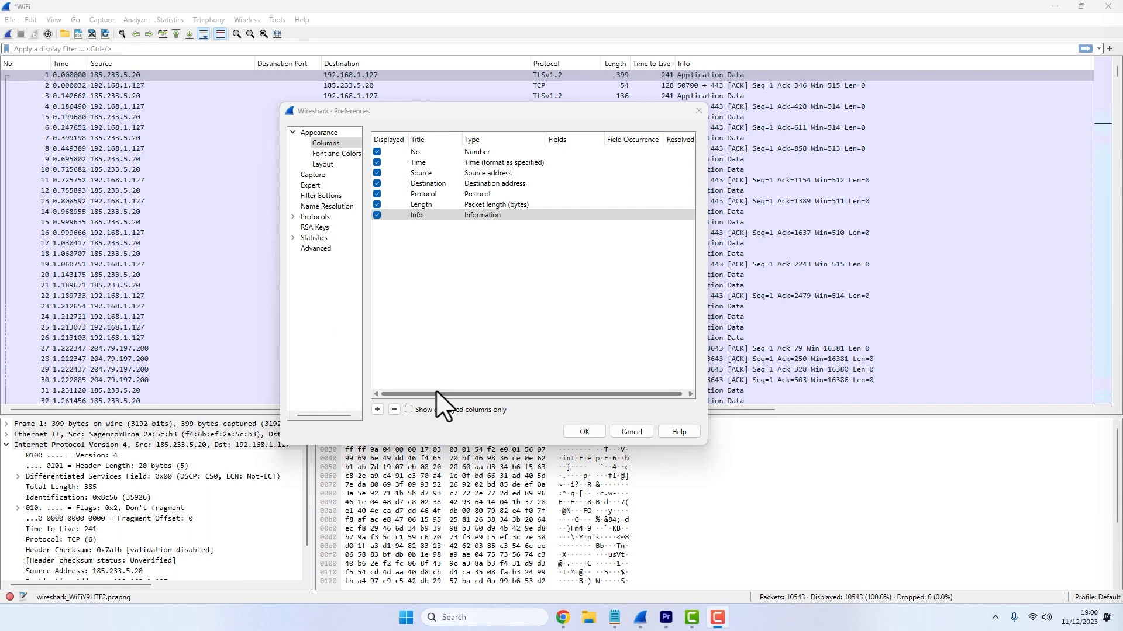
click(377, 409)
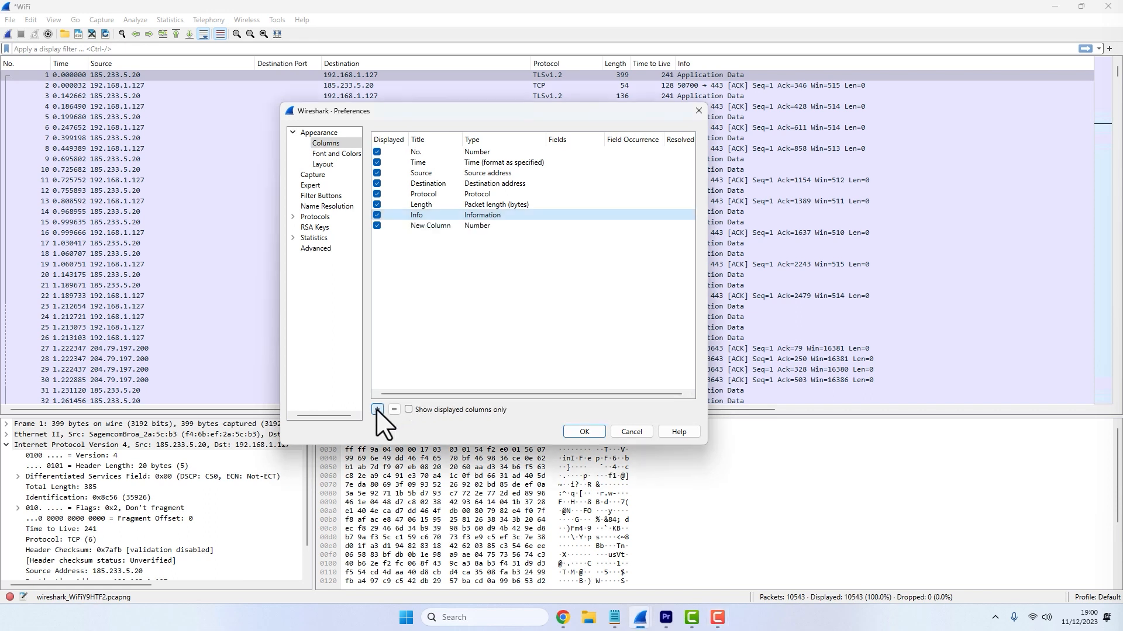
click(432, 228)
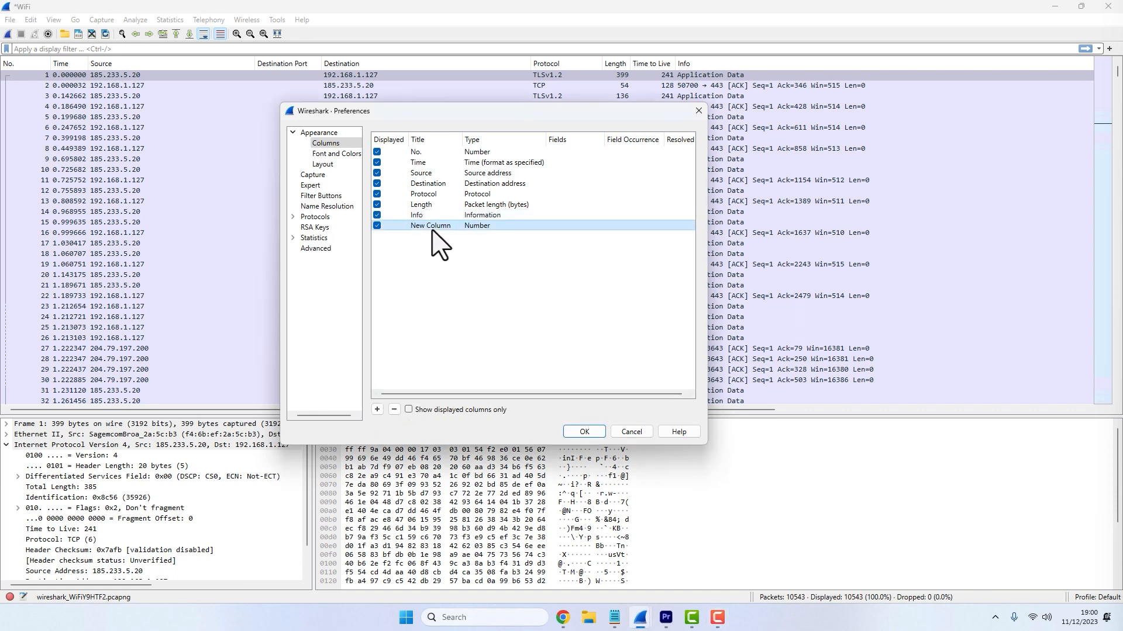
click(431, 227)
text(Source Port)
- Set the Source Port column's type to Custom and its field expression to "udp.srcport or tcp.srcport"
double_click(494, 227)
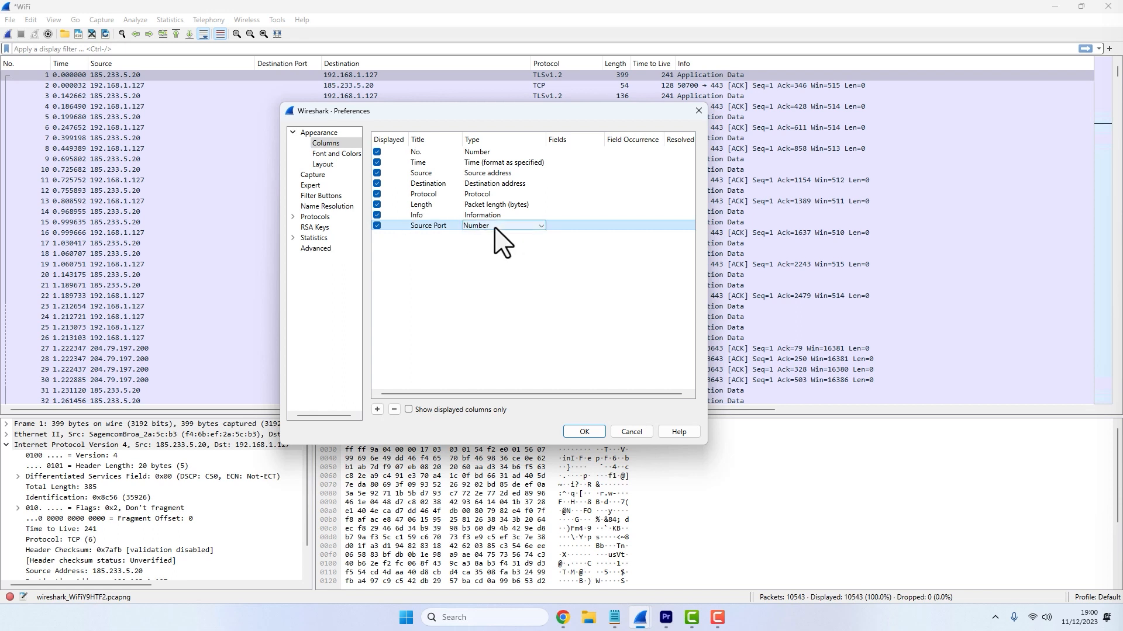
click(542, 226)
drag(543, 286, 542, 246)
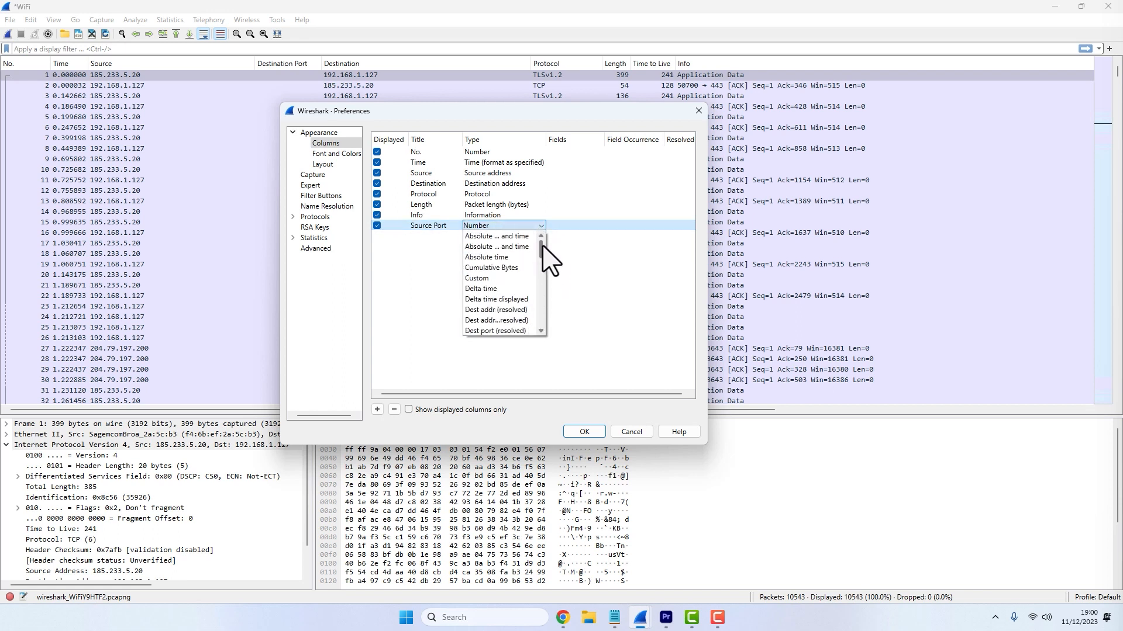
click(476, 278)
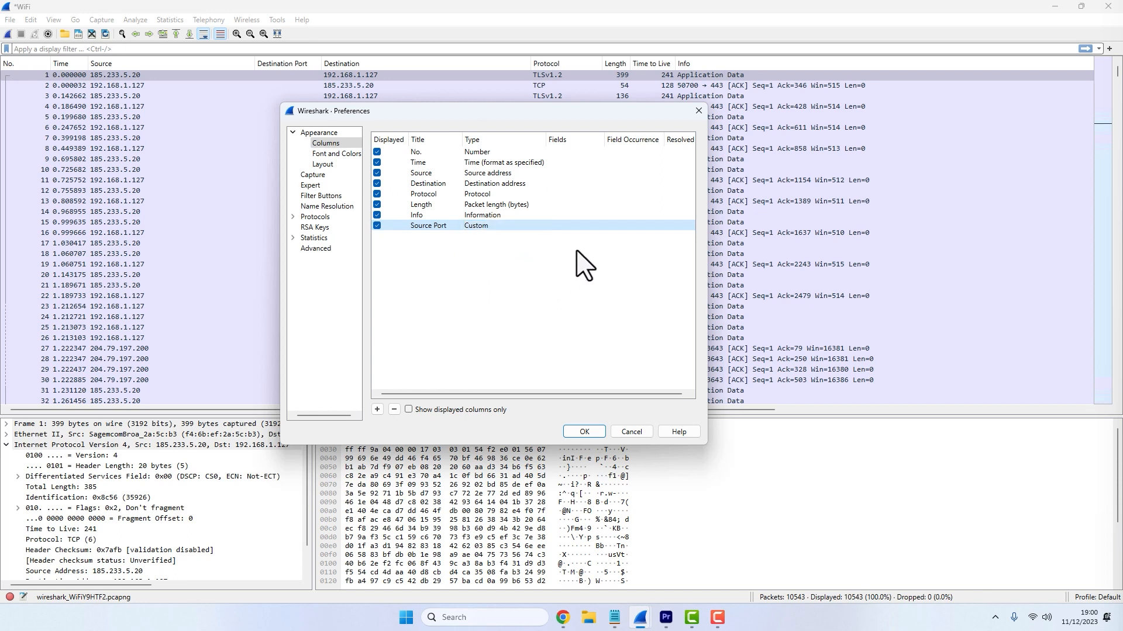
key(alt+Tab)
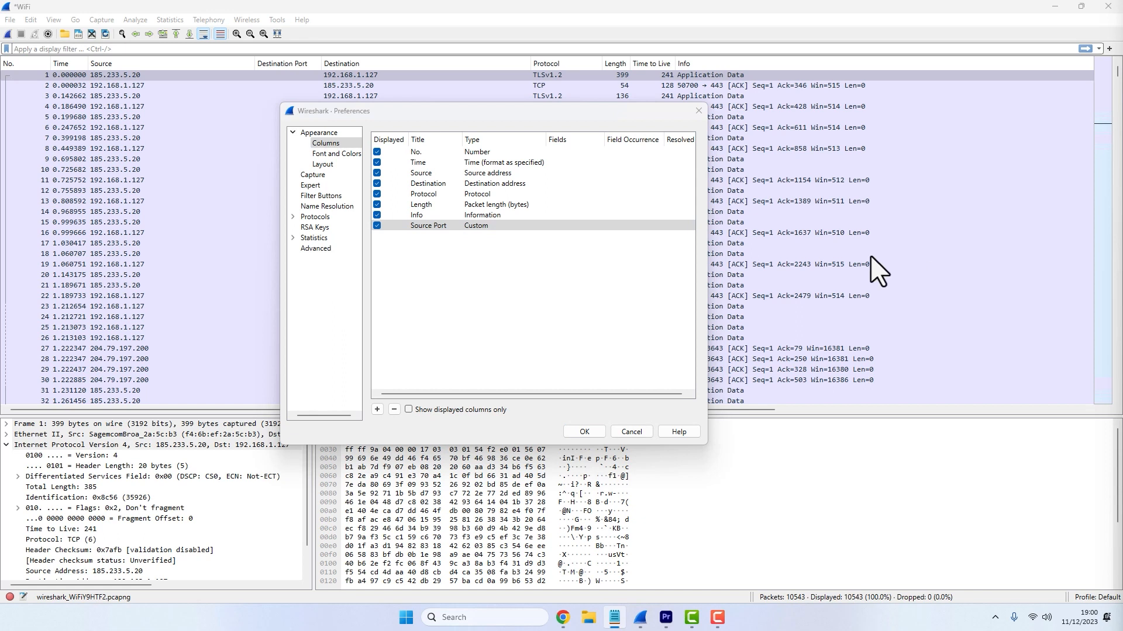
double_click(566, 225)
text(udp.srcport or tcp.srcport)
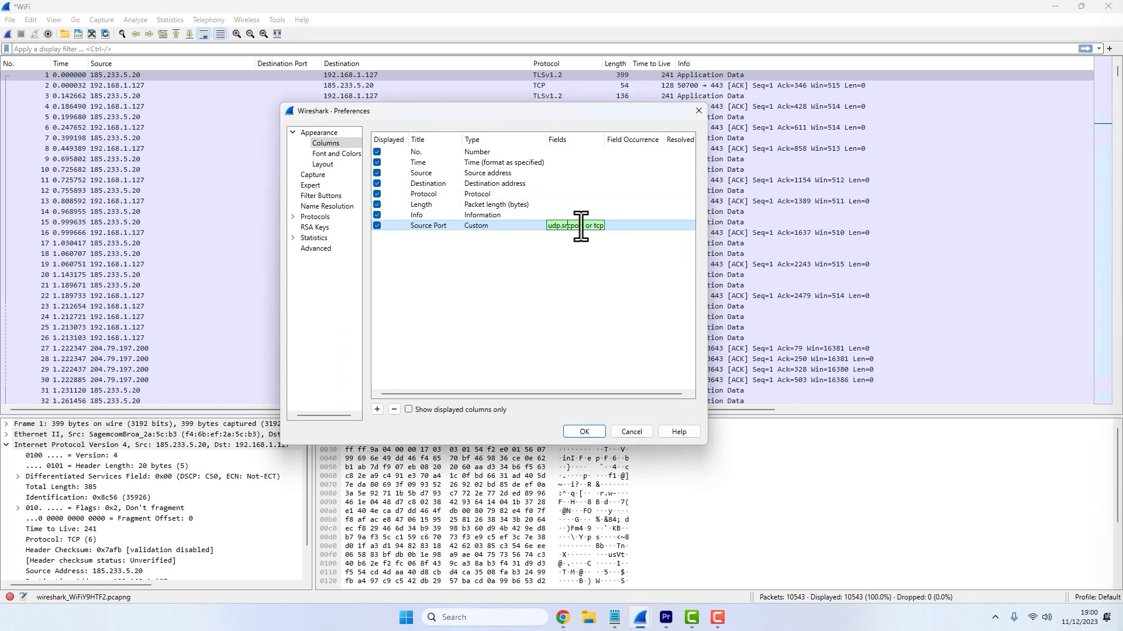
text(.srcport)
click(566, 287)
- Add another new column to the list, titled Destination Port
click(378, 410)
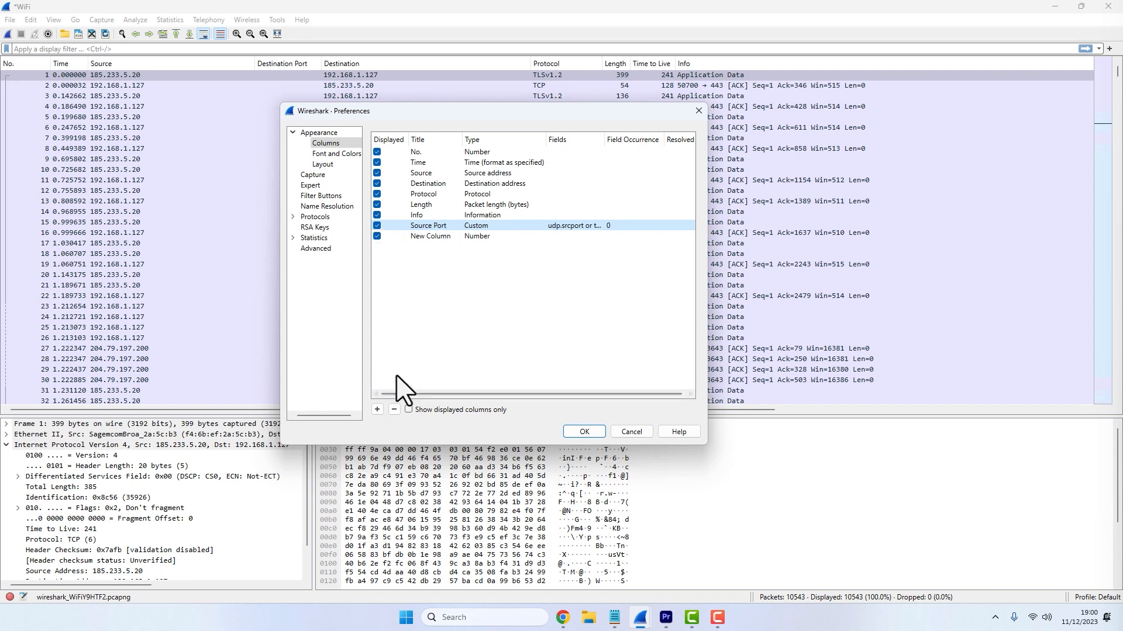
double_click(444, 236)
text(Des)
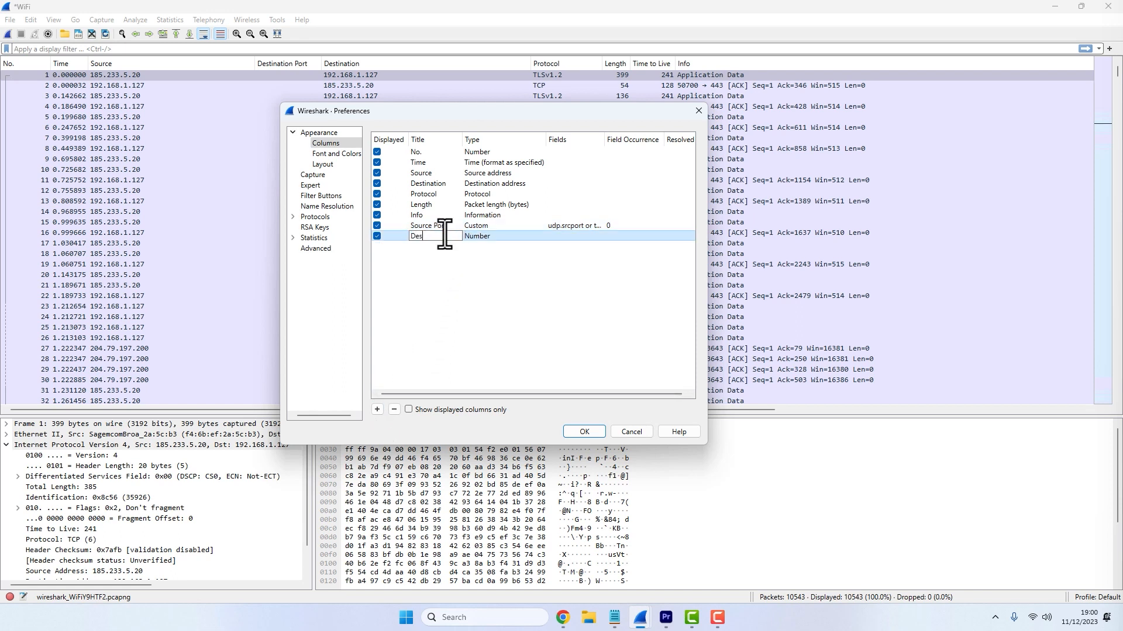
text(tination Port)
key(Return)
- Set the Destination Port column's type to Custom and its field expression to "udp.dstport or tcp.dstport"
double_click(478, 237)
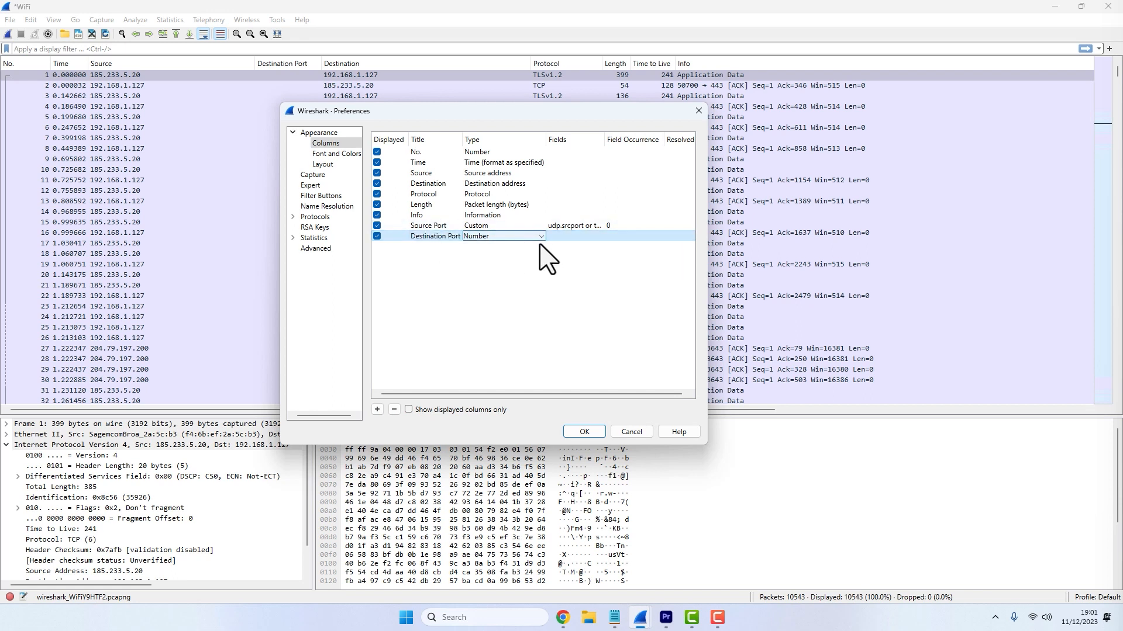
click(541, 237)
drag(540, 301, 540, 255)
click(488, 300)
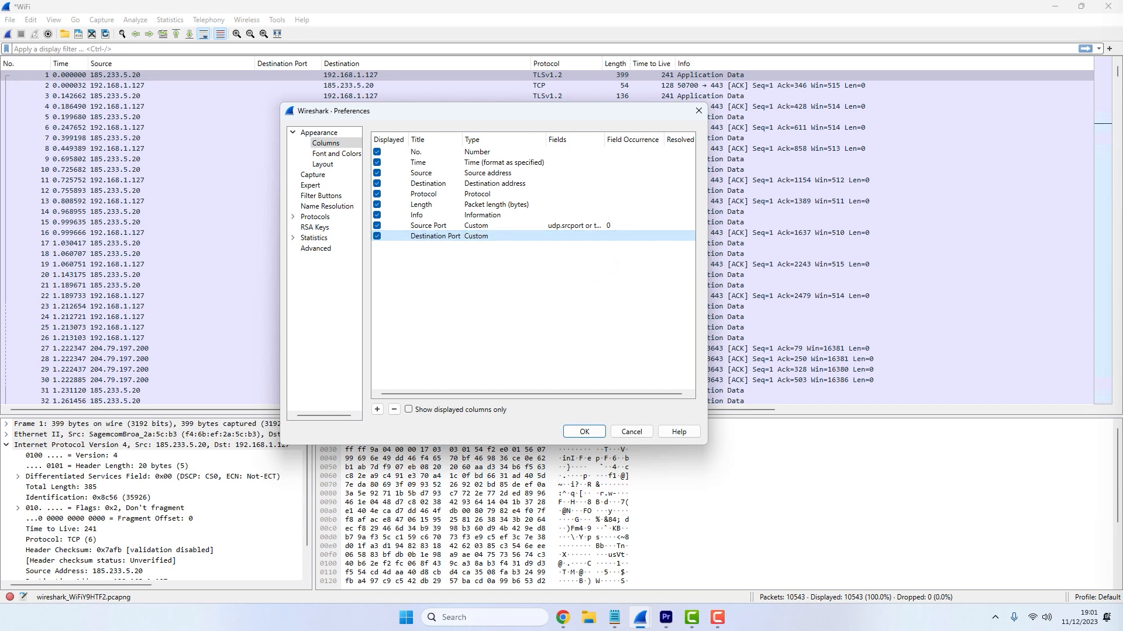
key(alt+Tab)
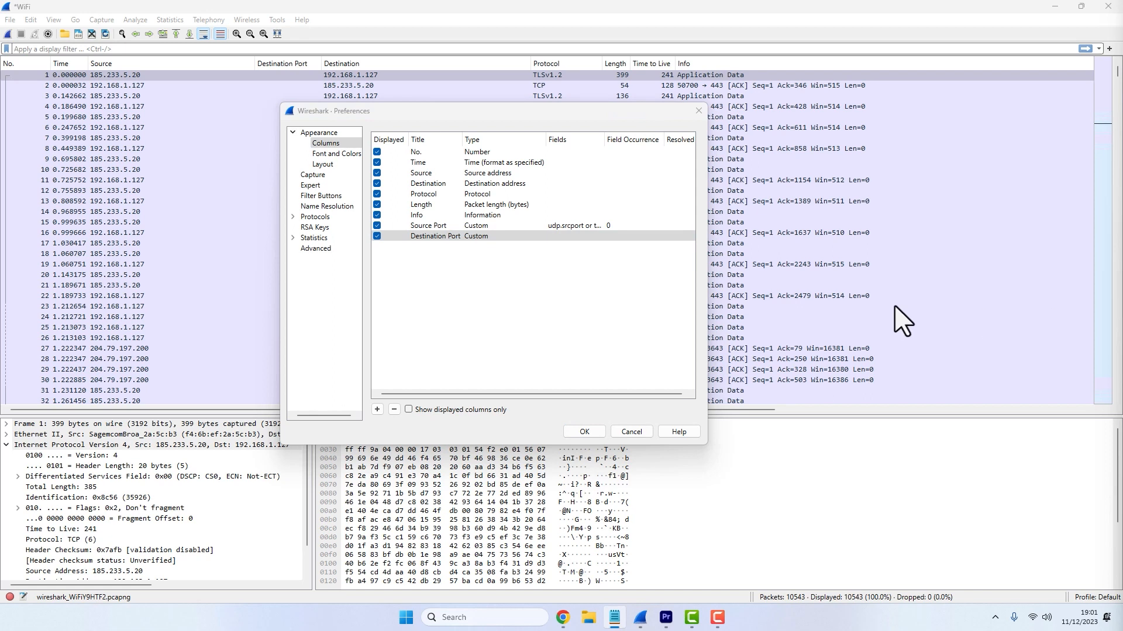
double_click(575, 239)
text(udp.dstport or tcp.dstport)
click(559, 297)
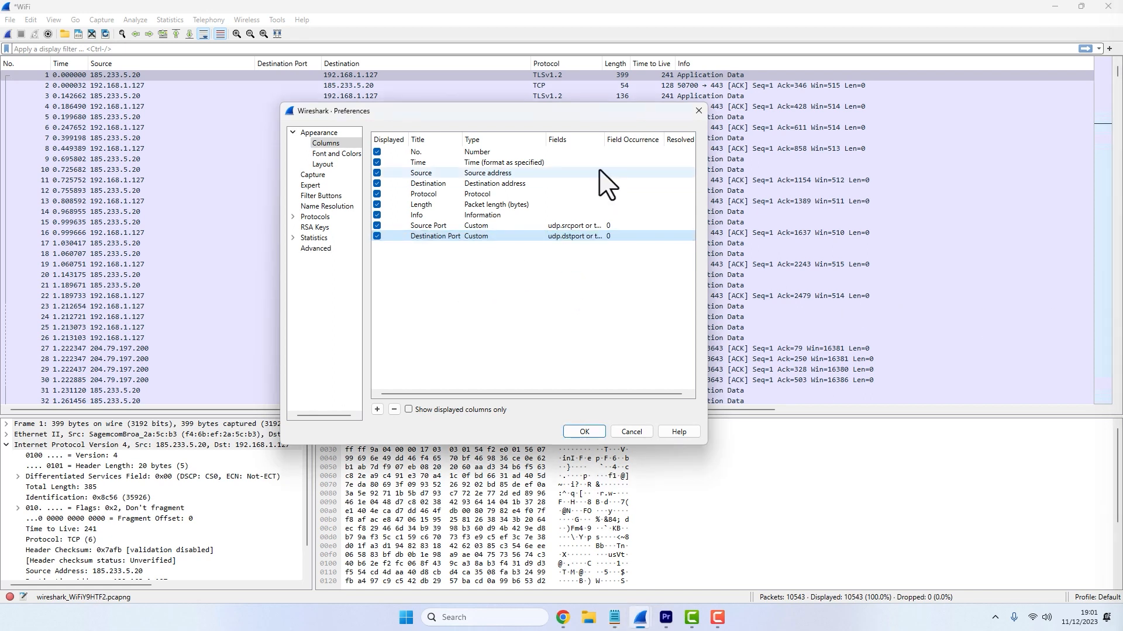
- Reorder the column list so that Source Port follows Source and Destination Port follows Destination, widening the Fields column to show the full expressions
drag(604, 139, 636, 139)
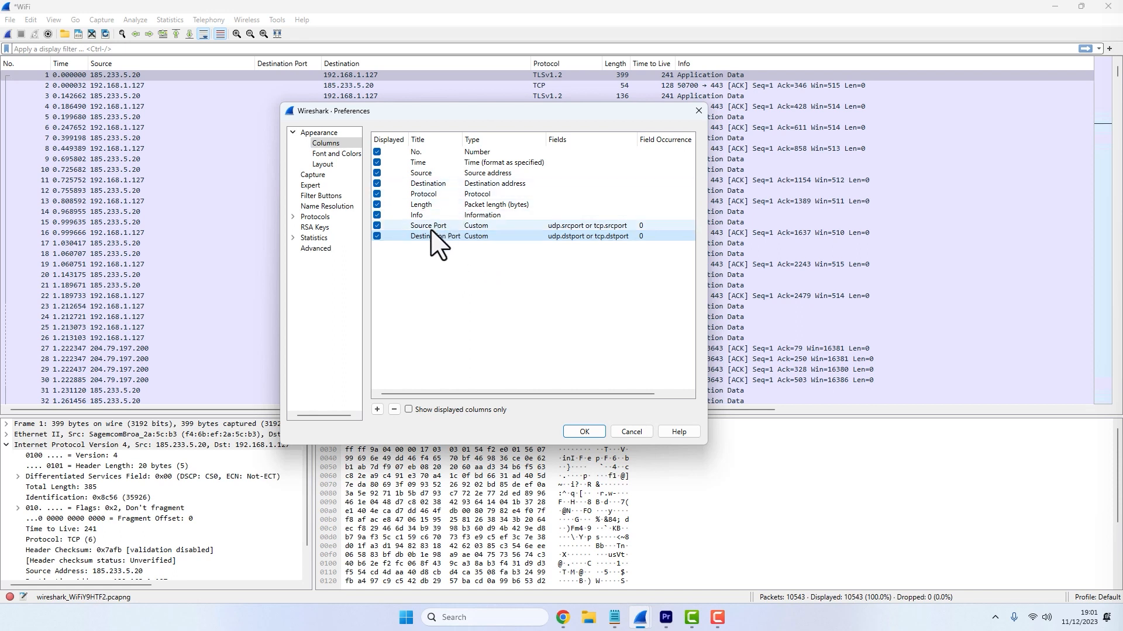
drag(435, 227, 435, 178)
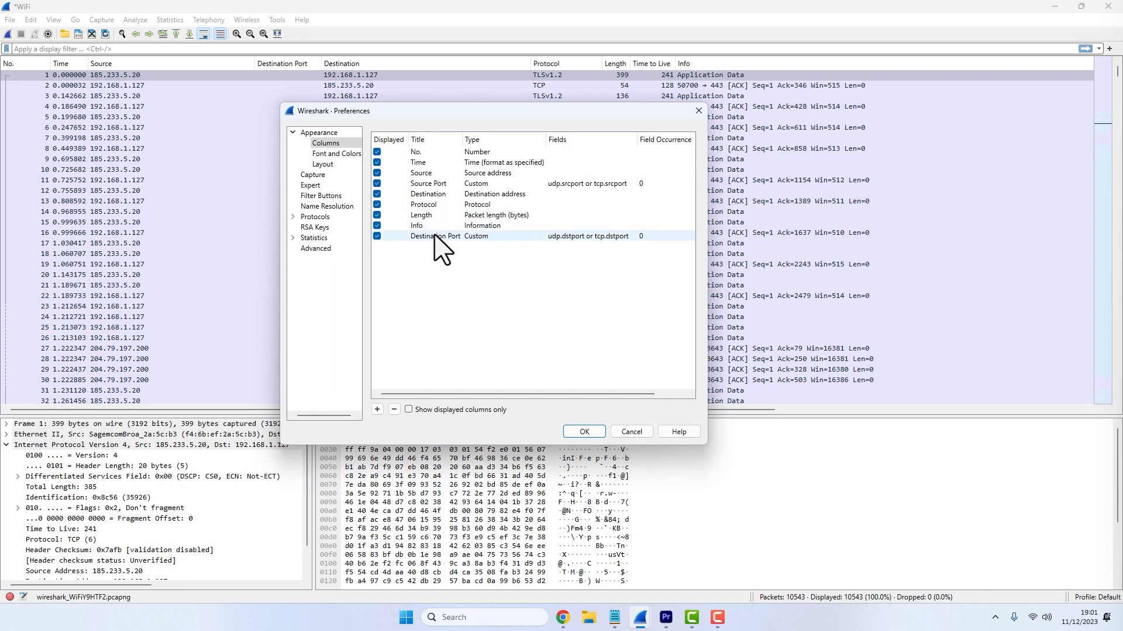
drag(437, 236, 438, 202)
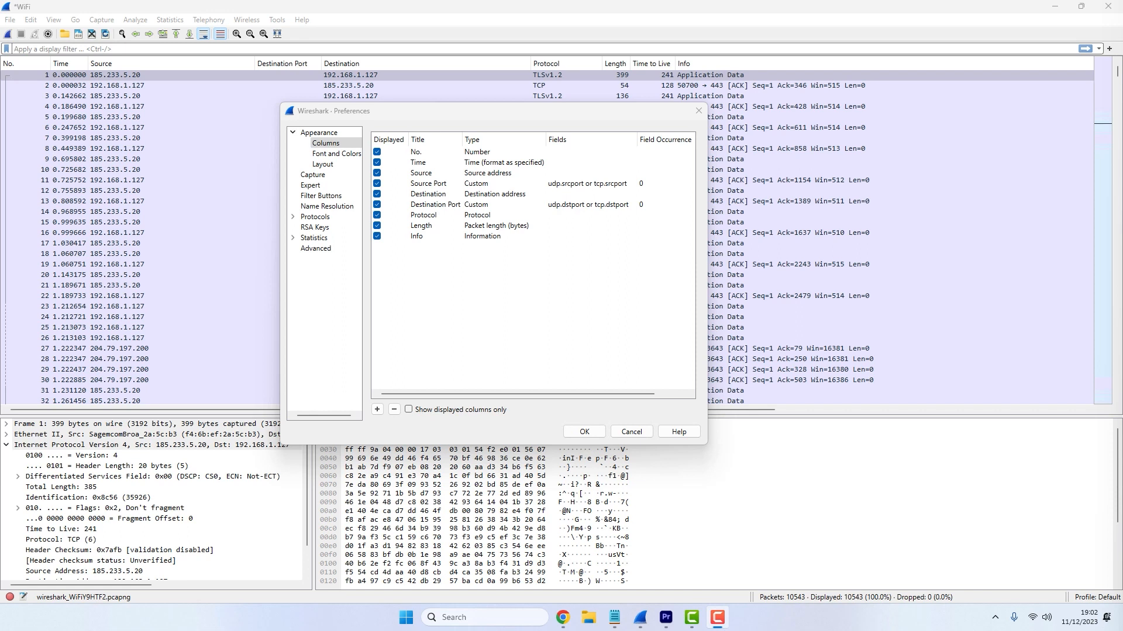
- Add a new column titled Deltatime with the type Delta time displayed
click(377, 410)
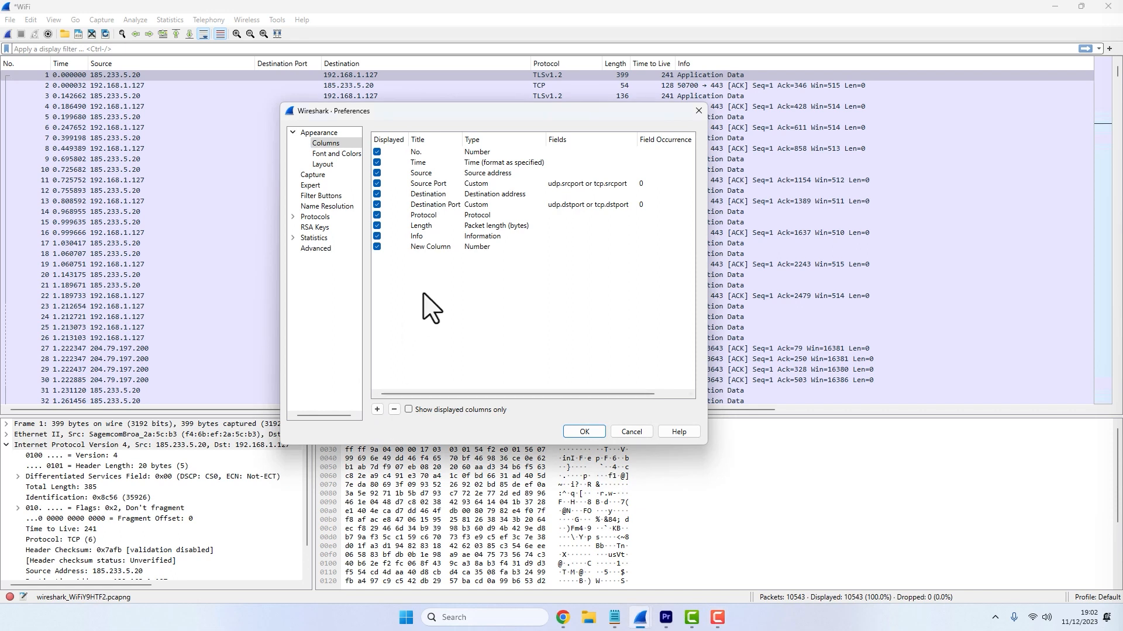
double_click(437, 247)
text(Deltatime)
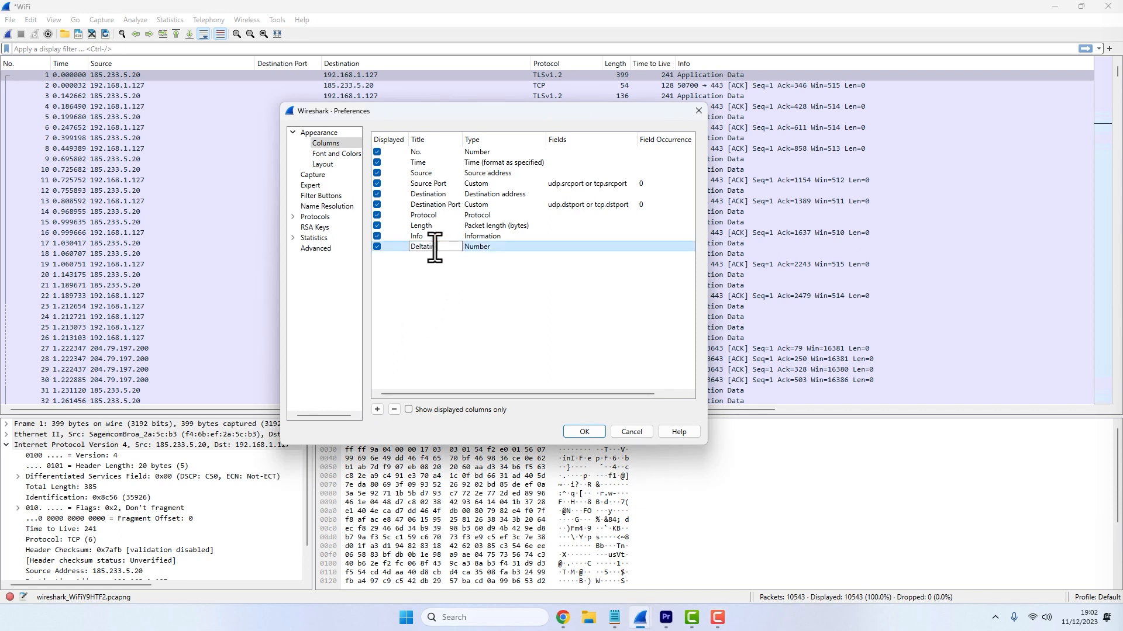
key(Return)
double_click(479, 246)
click(541, 247)
drag(541, 278, 542, 261)
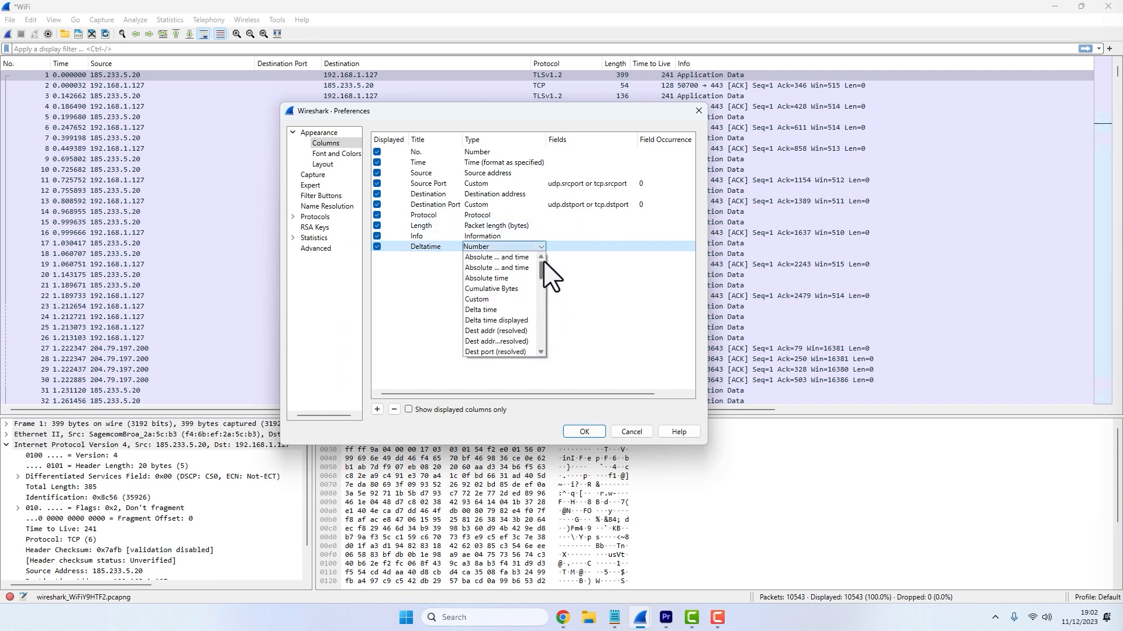
click(494, 321)
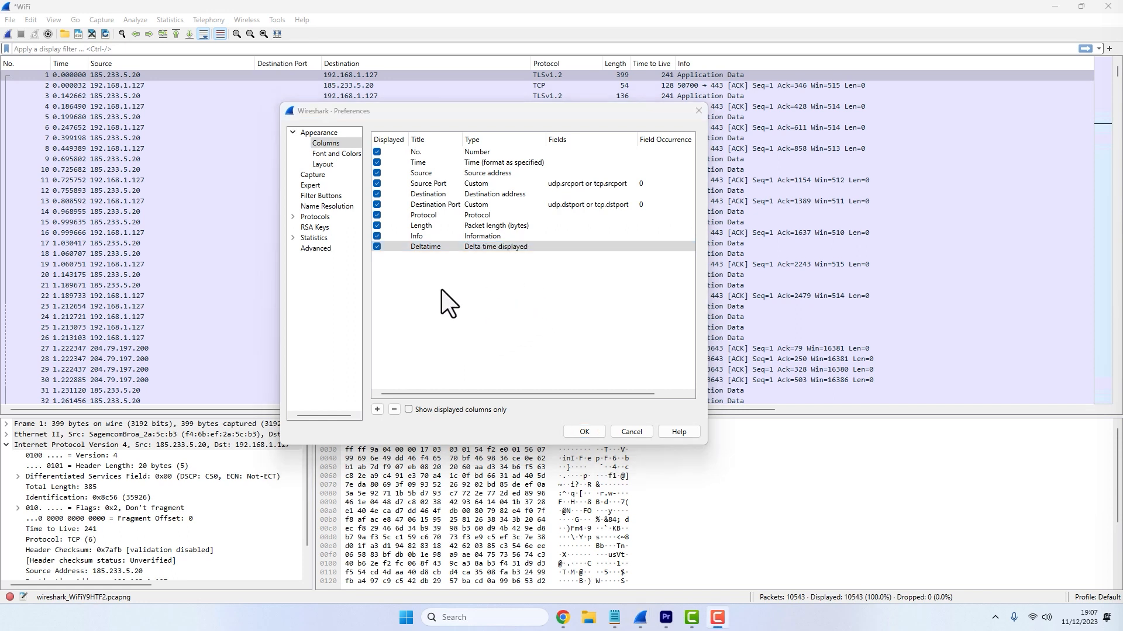
- Place the Deltatime column directly after Time and apply the column preferences
drag(444, 248, 442, 179)
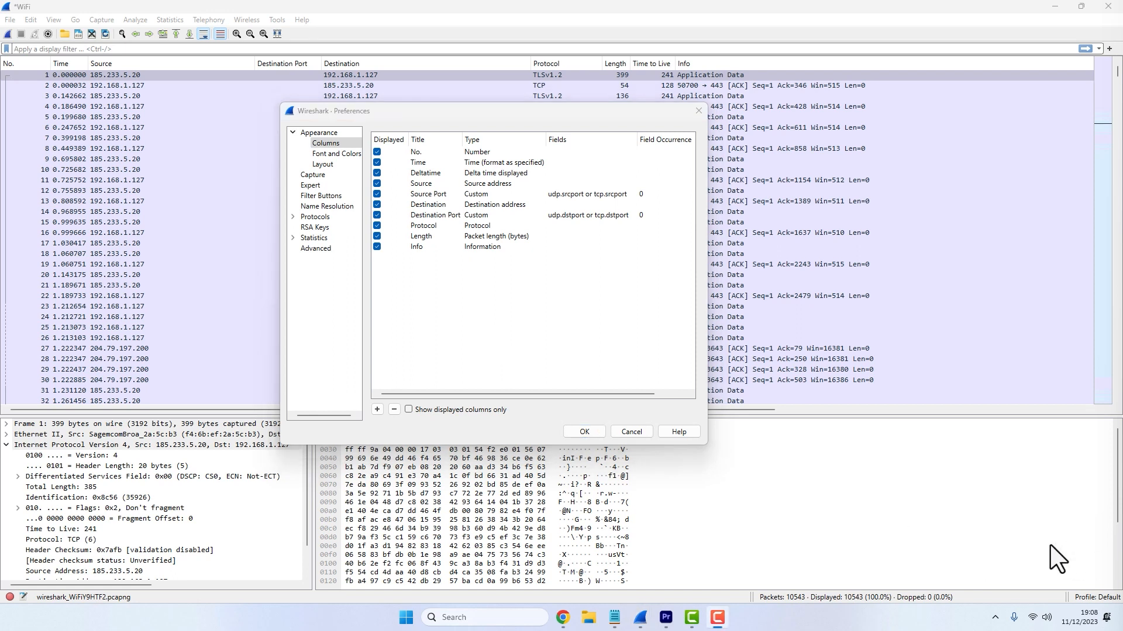
click(584, 433)
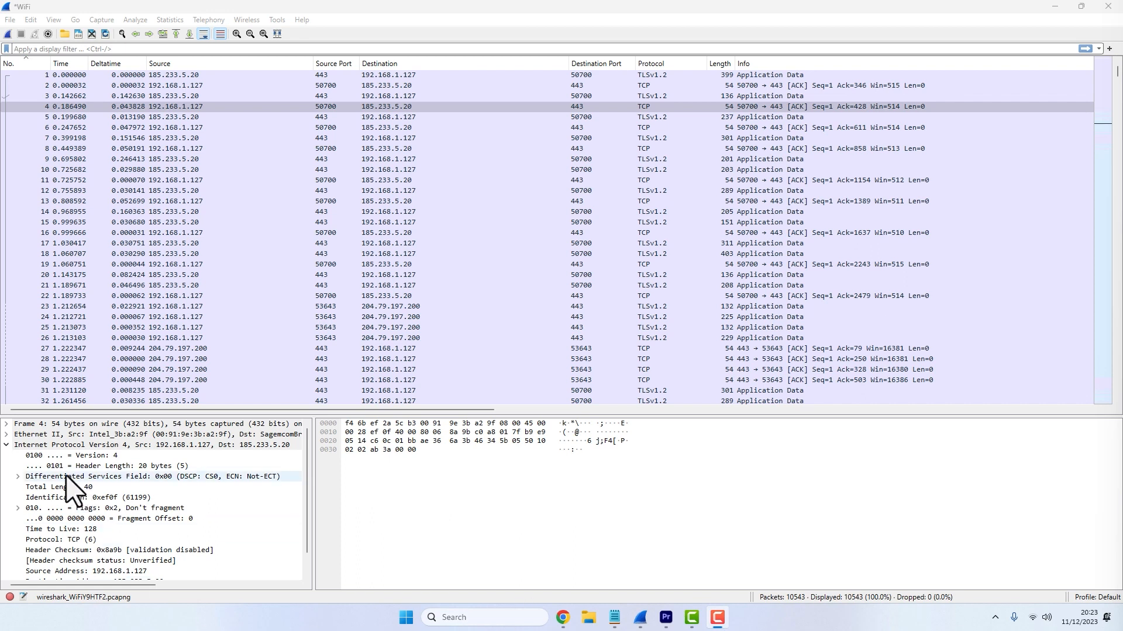
- Add the Time to Live field from the IPv4 packet details as a packet list column between Source Port and Destination
click(69, 529)
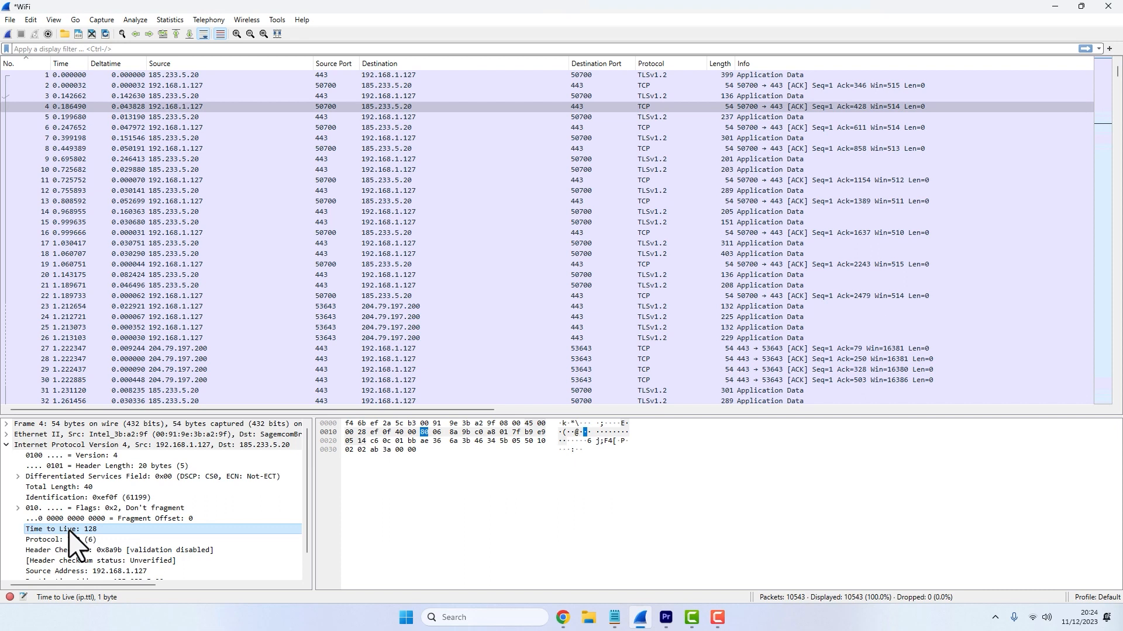
drag(69, 530, 529, 65)
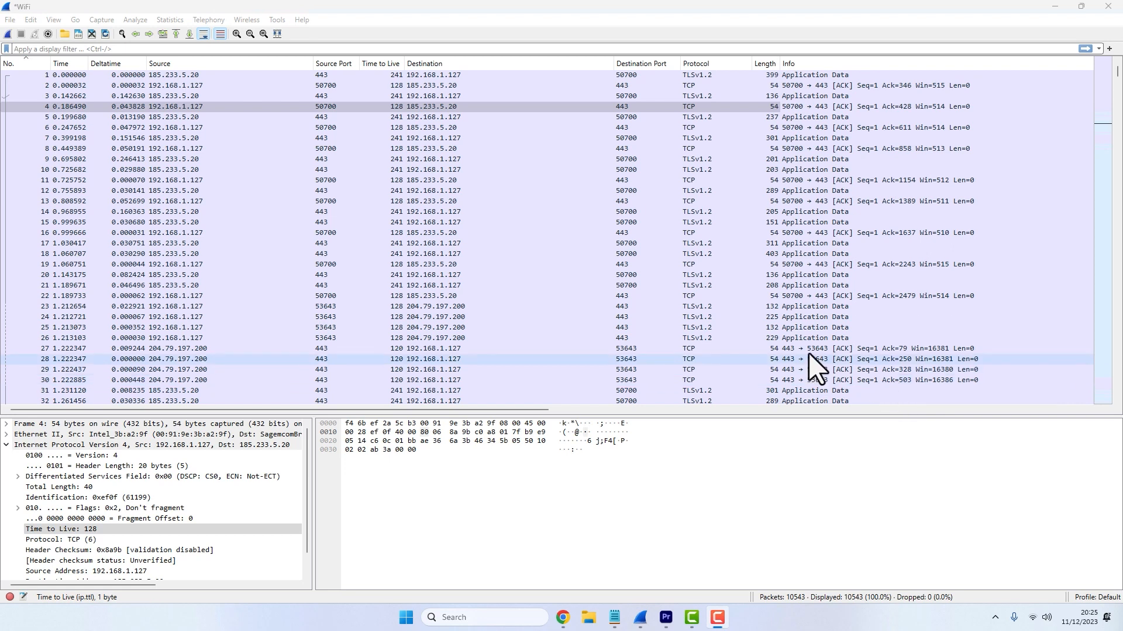
- Remove the Length column from the packet list and hide the Destination Port column
right_click(764, 63)
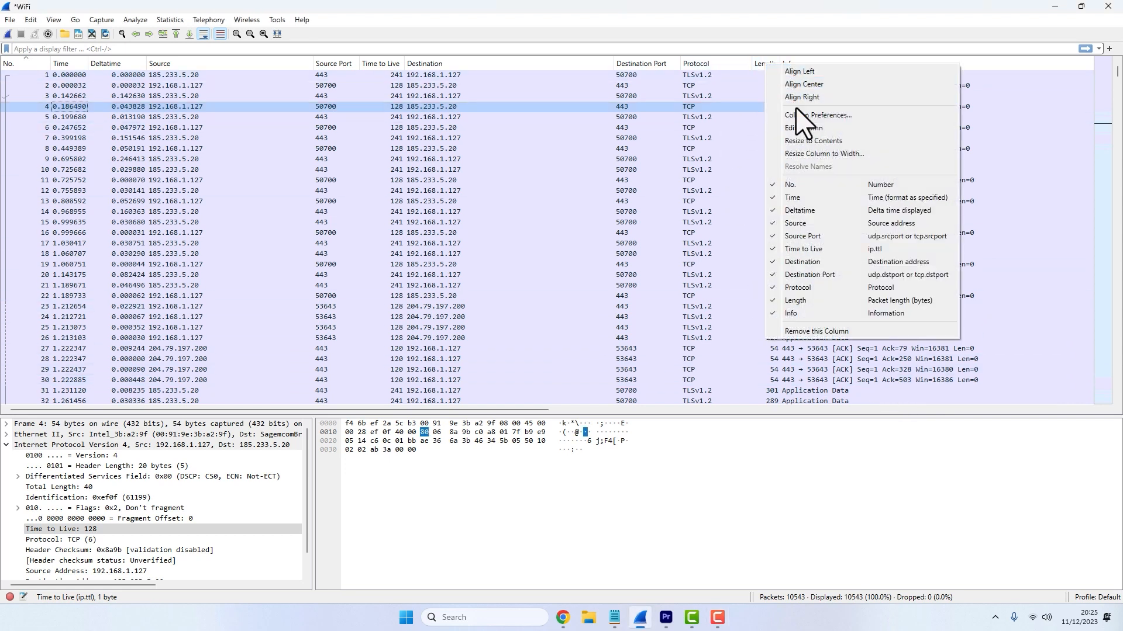
click(841, 332)
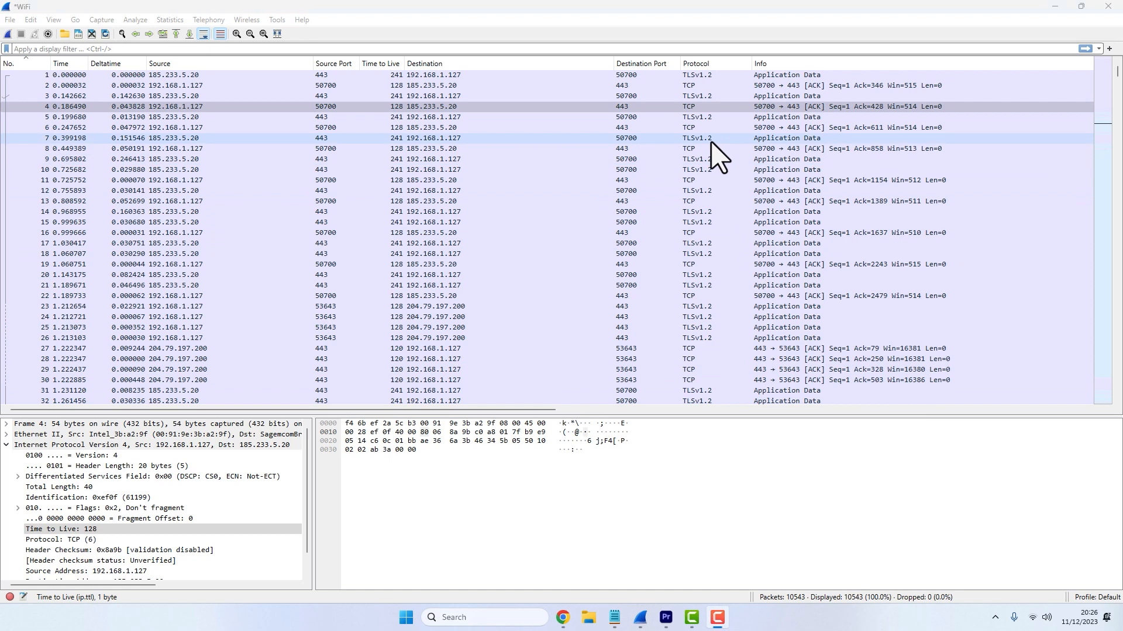
right_click(656, 65)
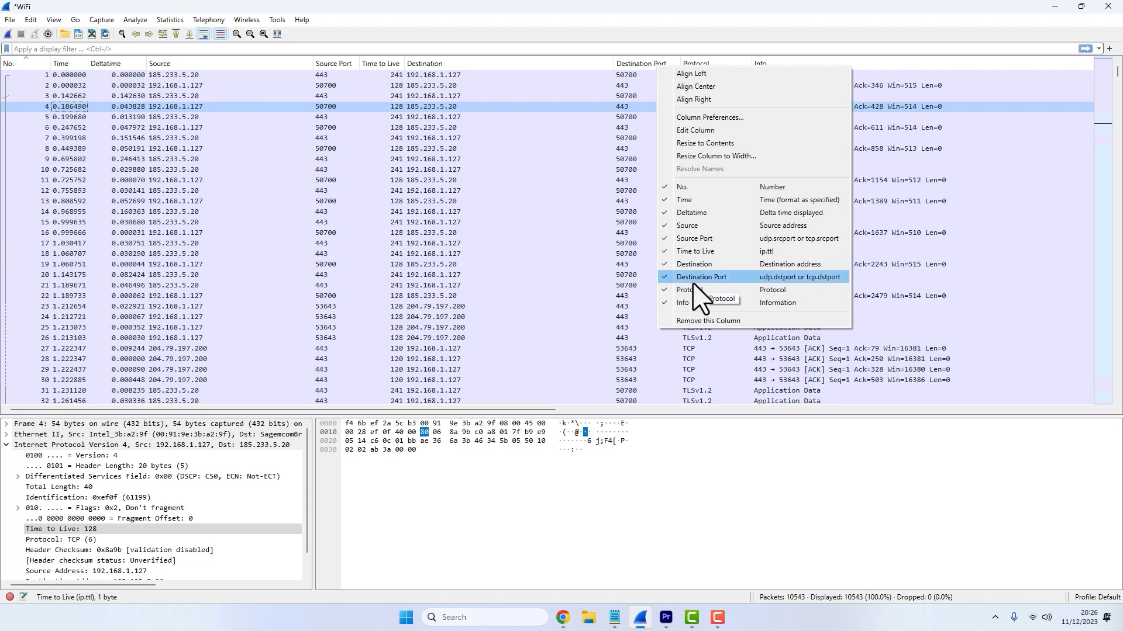
click(718, 276)
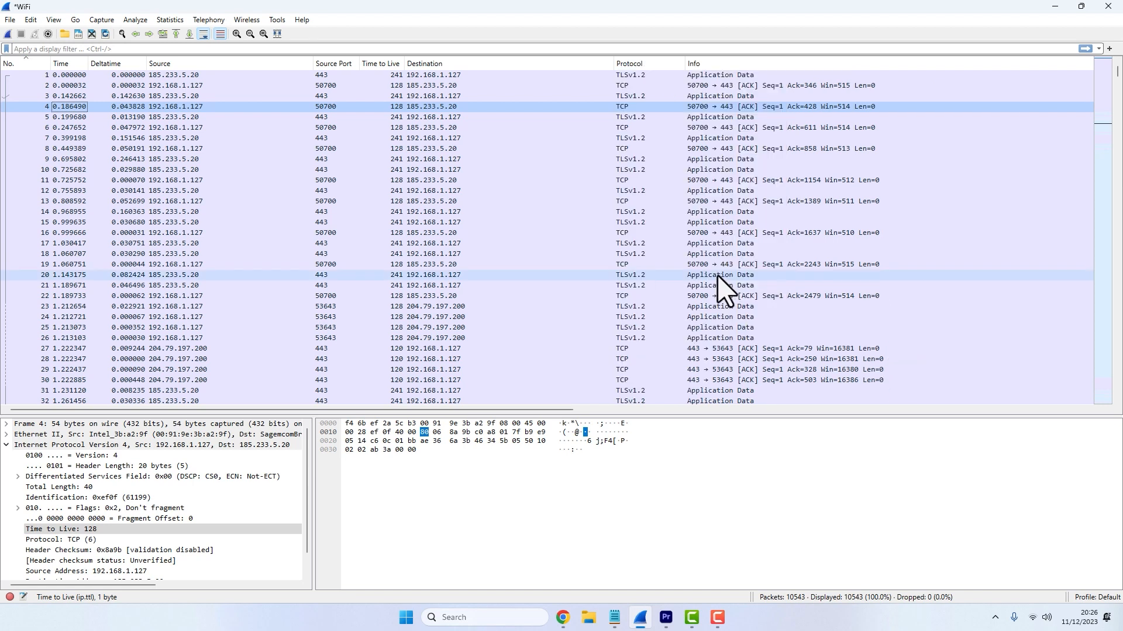